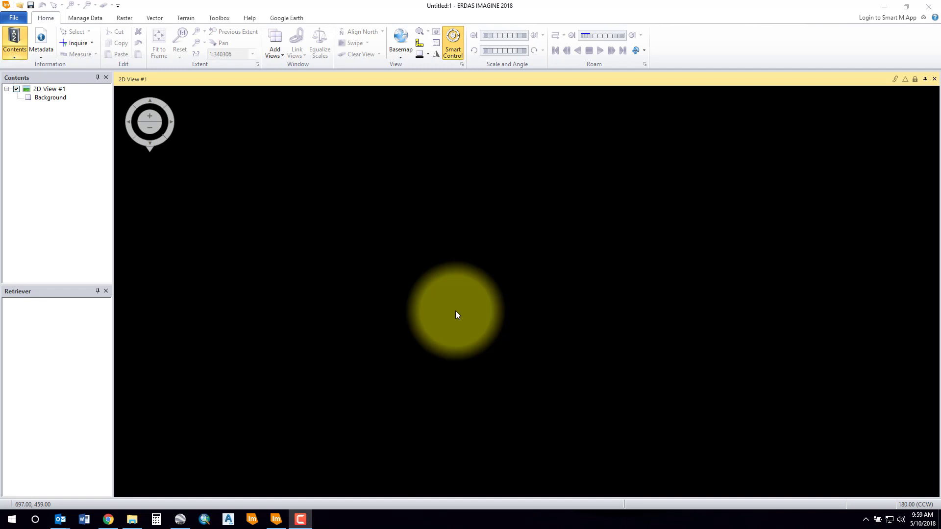
Step: Activate the Retriever panel so shoeboxes can be added
{"action": "left_click", "coordinate": [27, 291]}
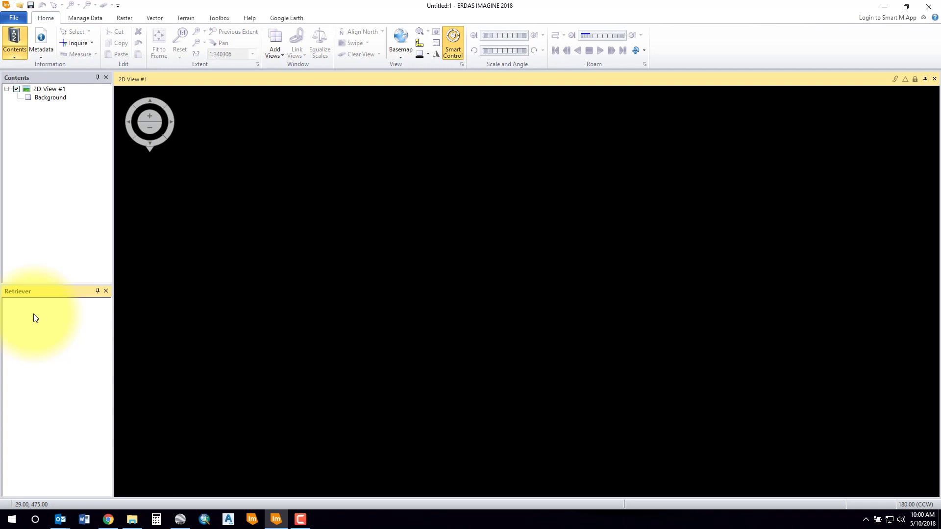
Step: Add a new shoebox to the Retriever and rename it from ShoeBox to Project1
{"action": "right_click", "coordinate": [34, 314]}
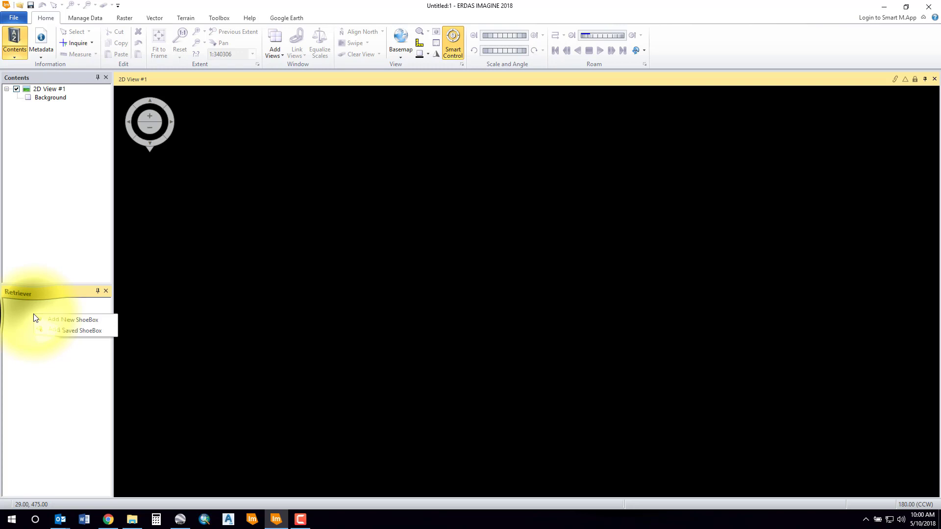
{"action": "left_click", "coordinate": [60, 321]}
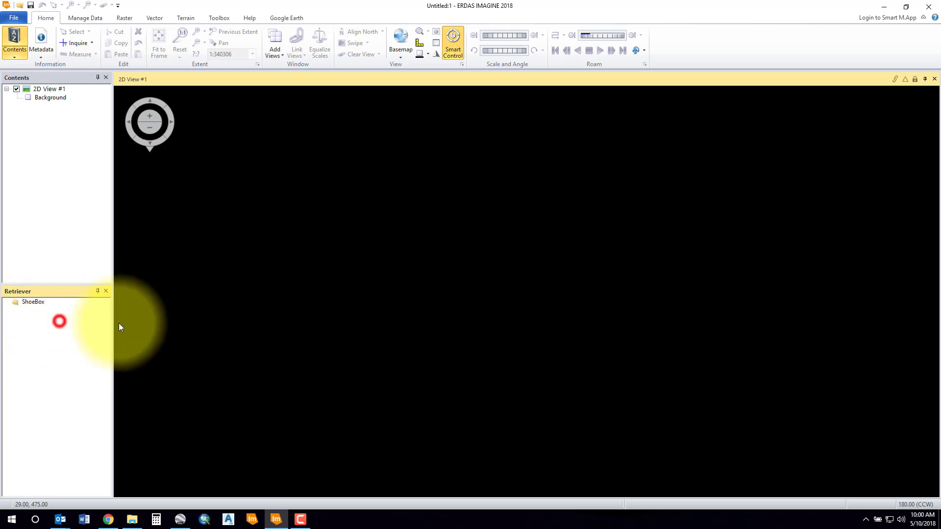
{"action": "left_click", "coordinate": [39, 303]}
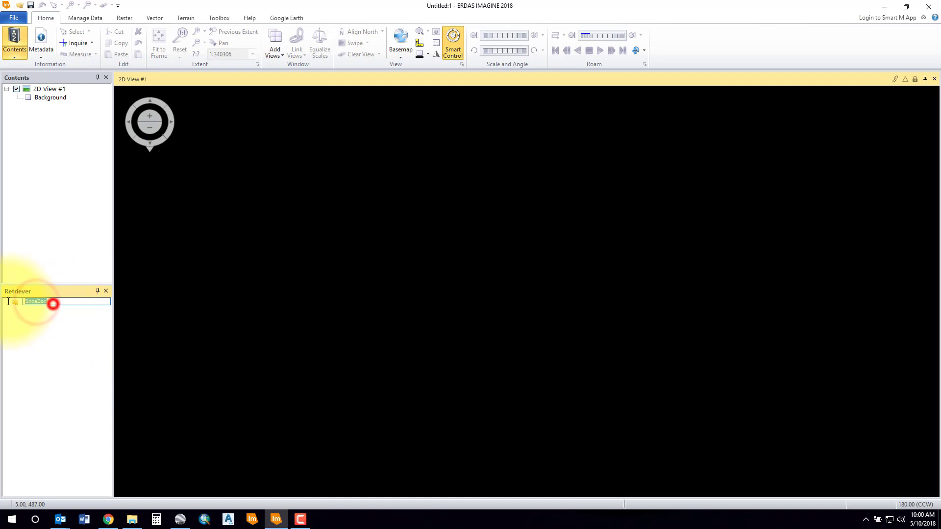
{"action": "left_click_drag", "start_coordinate": [51, 302], "coordinate": [2, 302]}
{"action": "type", "text": "Project1"}
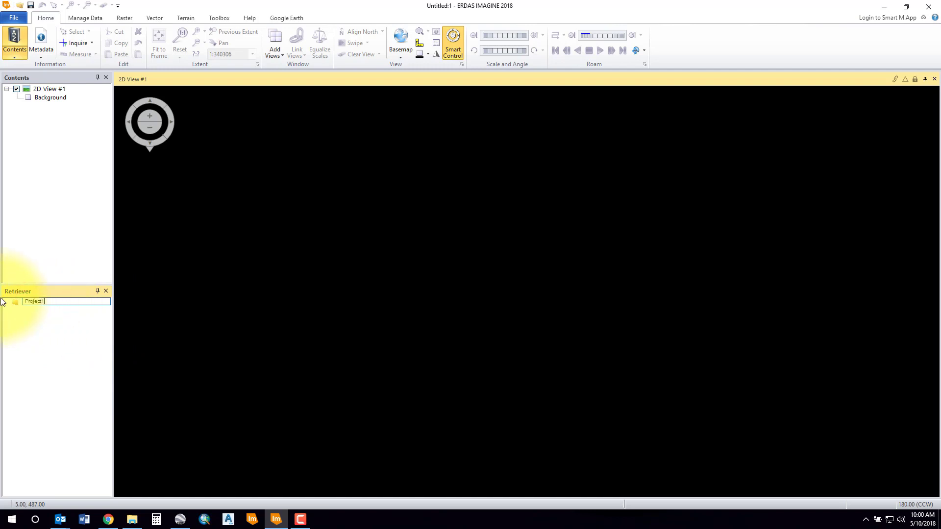
{"action": "key", "text": "Return"}
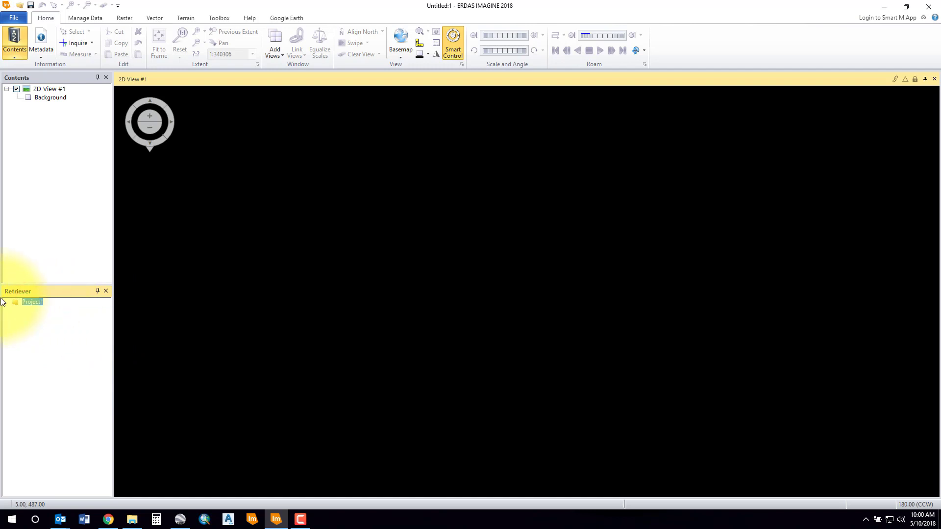
Step: Look over the eight files in File Explorer's Raster GIS folder, then return to ERDAS IMAGINE
{"action": "right_click", "coordinate": [31, 303]}
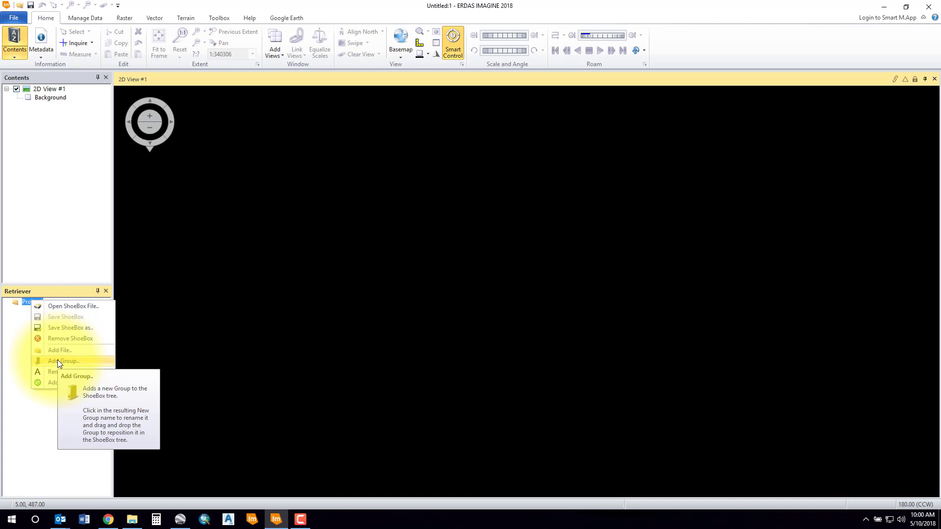
{"action": "left_click", "coordinate": [132, 519]}
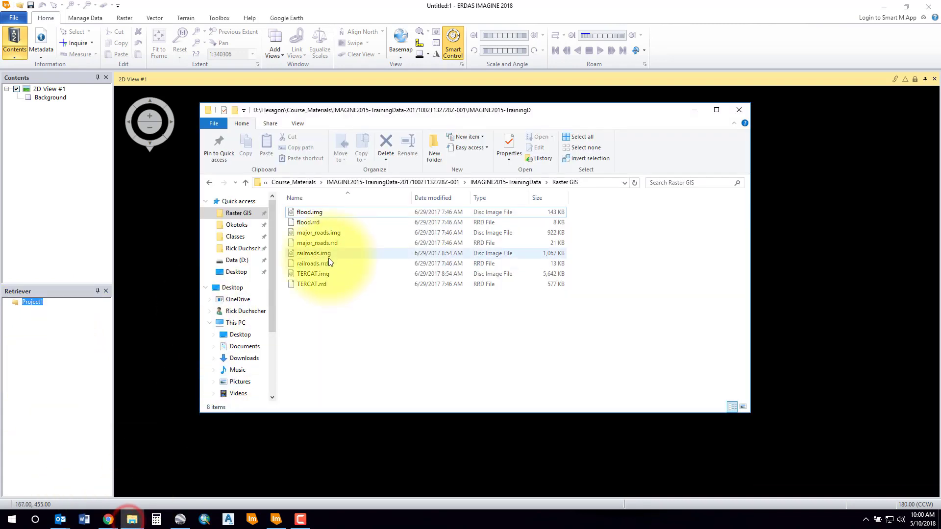
{"action": "left_click_drag", "start_coordinate": [347, 308], "coordinate": [298, 212]}
{"action": "left_click", "coordinate": [331, 311]}
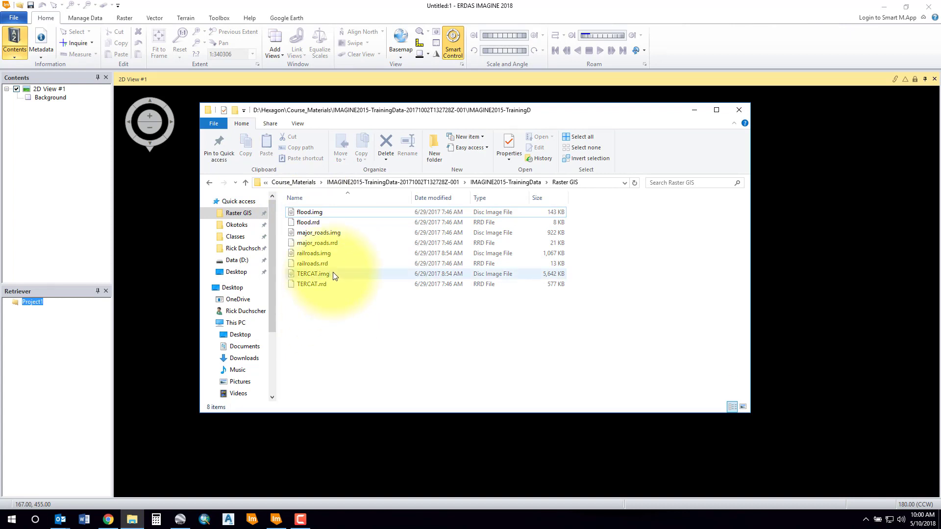
{"action": "left_click", "coordinate": [38, 333]}
Step: Add a group under Project1 and rename it from New File Group to Transportation
{"action": "right_click", "coordinate": [30, 303]}
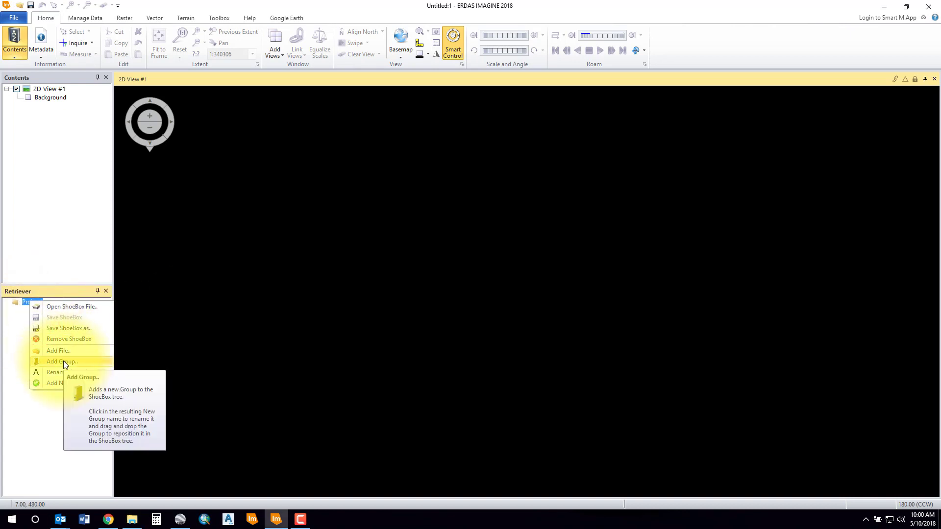
{"action": "left_click", "coordinate": [63, 361]}
{"action": "left_click", "coordinate": [6, 303]}
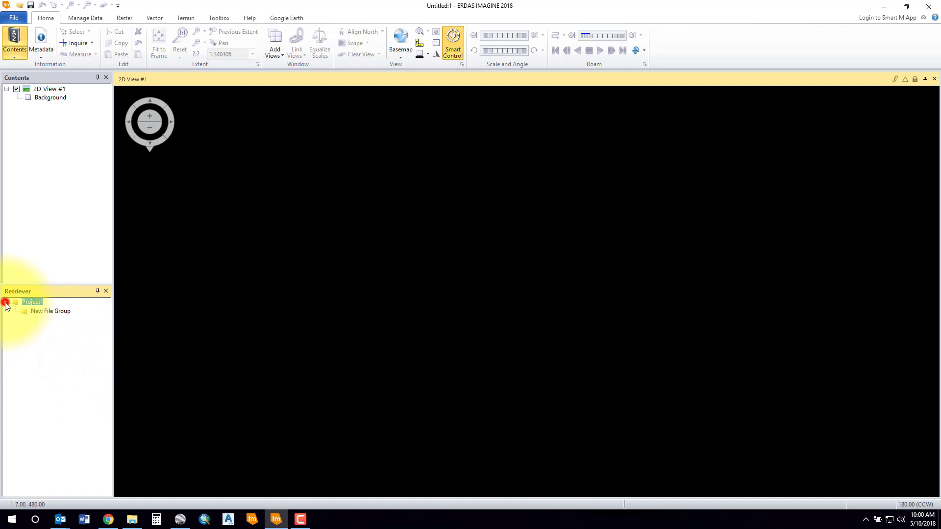
{"action": "left_click", "coordinate": [54, 311]}
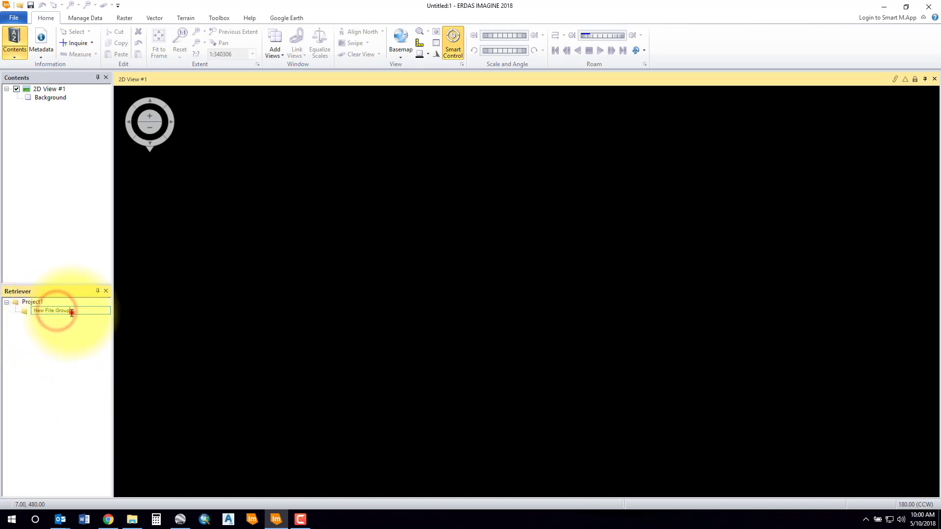
{"action": "left_click_drag", "start_coordinate": [69, 312], "coordinate": [2, 310]}
{"action": "type", "text": "Trans"}
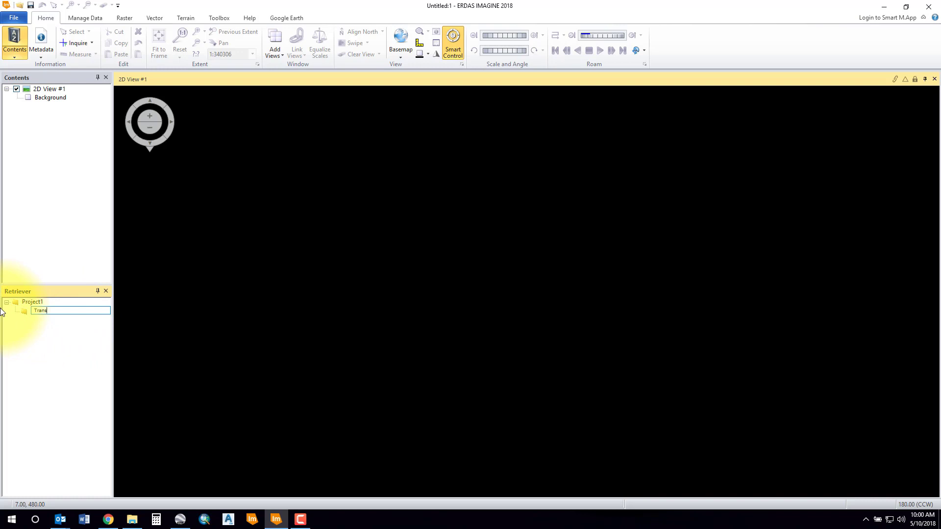
{"action": "type", "text": "portation"}
{"action": "key", "text": "Return"}
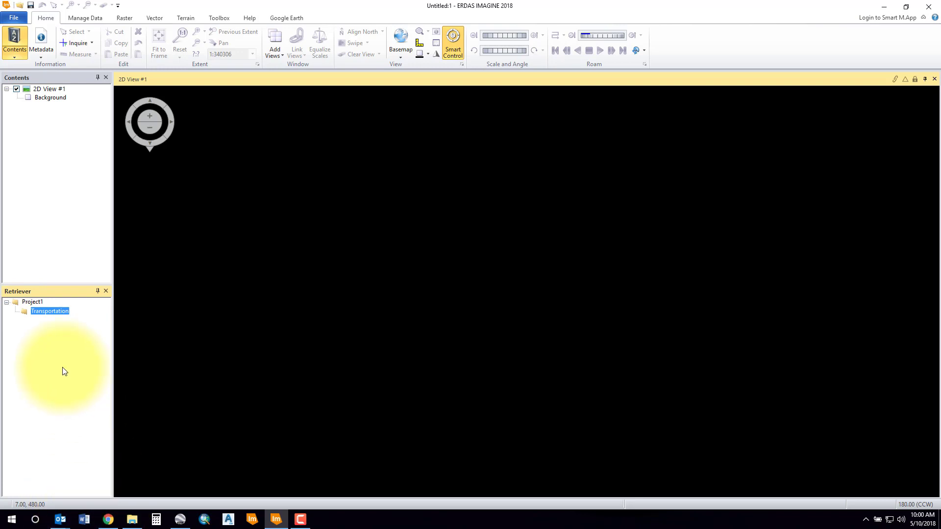
{"action": "right_click", "coordinate": [52, 310]}
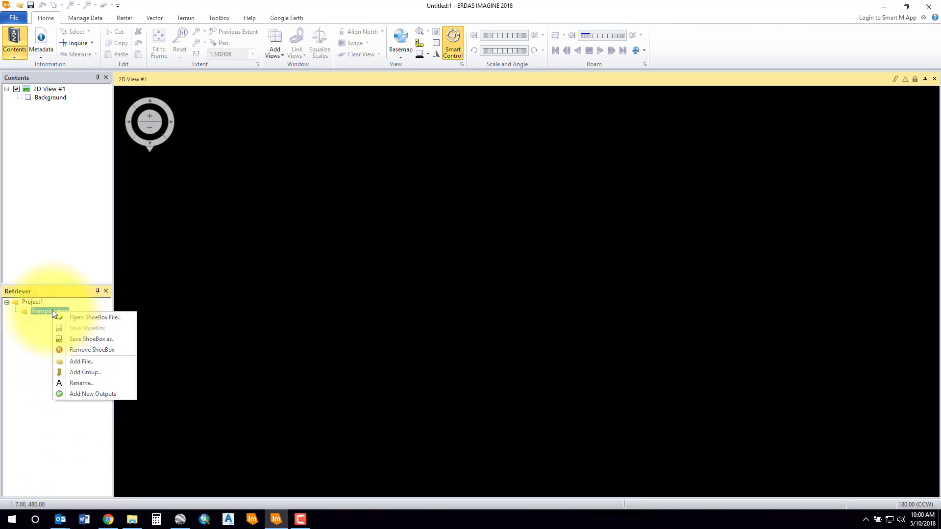
Step: Drag major_roads.img and railroads.img from Raster GIS into Transportation and expand the group
{"action": "left_click", "coordinate": [132, 521]}
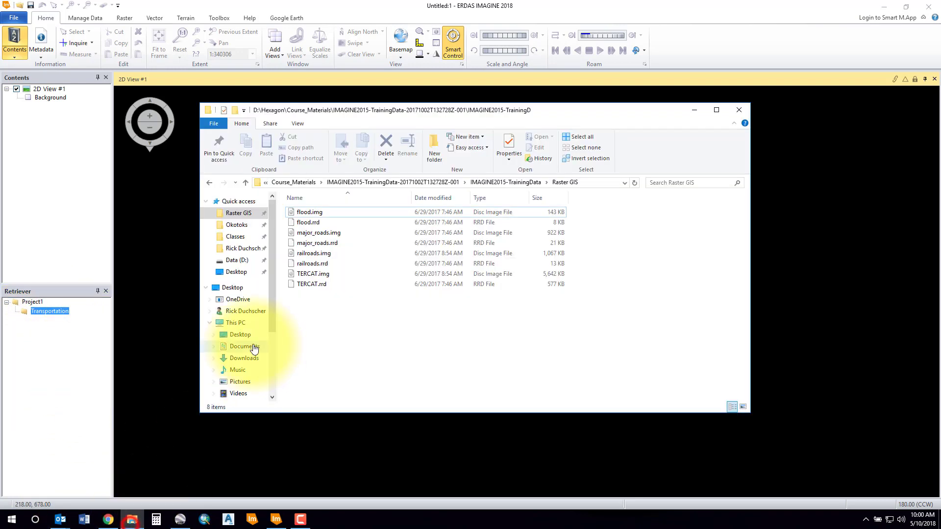
{"action": "left_click", "coordinate": [322, 234]}
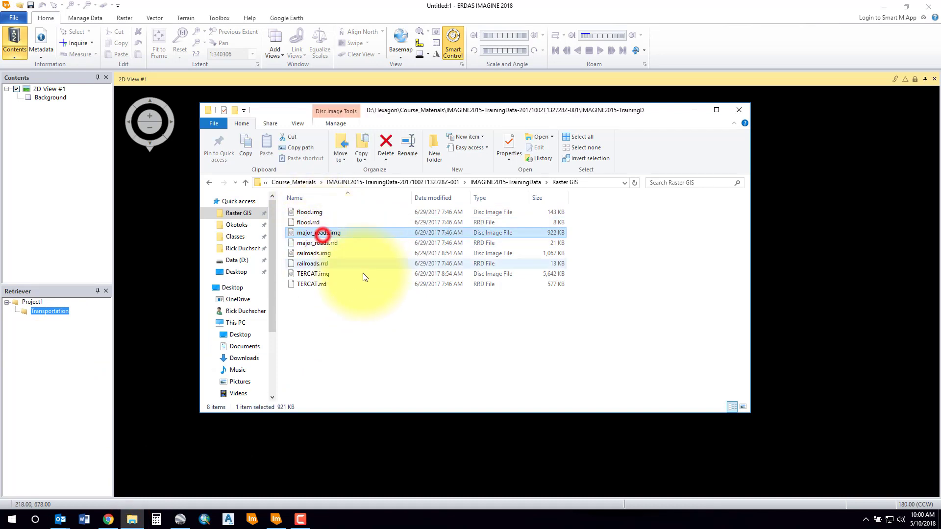
{"action": "left_click", "coordinate": [321, 254], "text": "ctrl"}
{"action": "left_click_drag", "start_coordinate": [321, 254], "coordinate": [40, 310]}
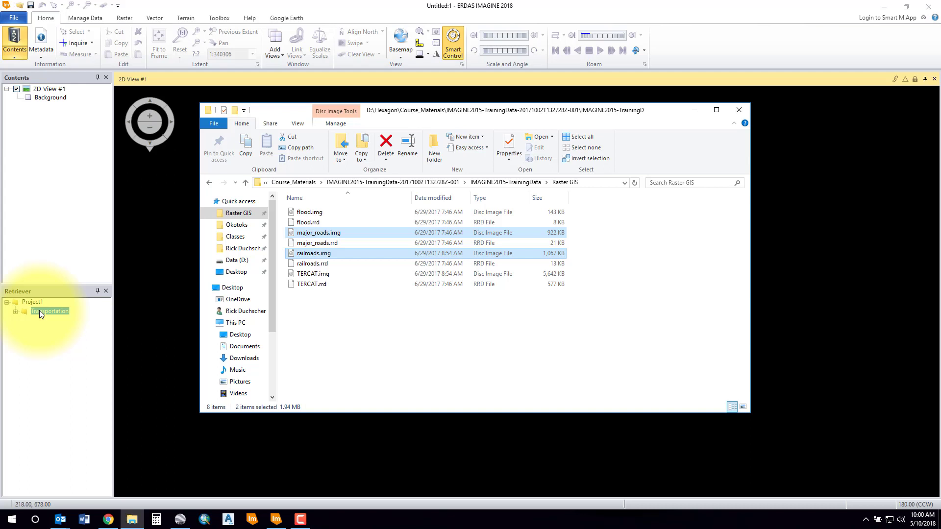
{"action": "left_click", "coordinate": [15, 311]}
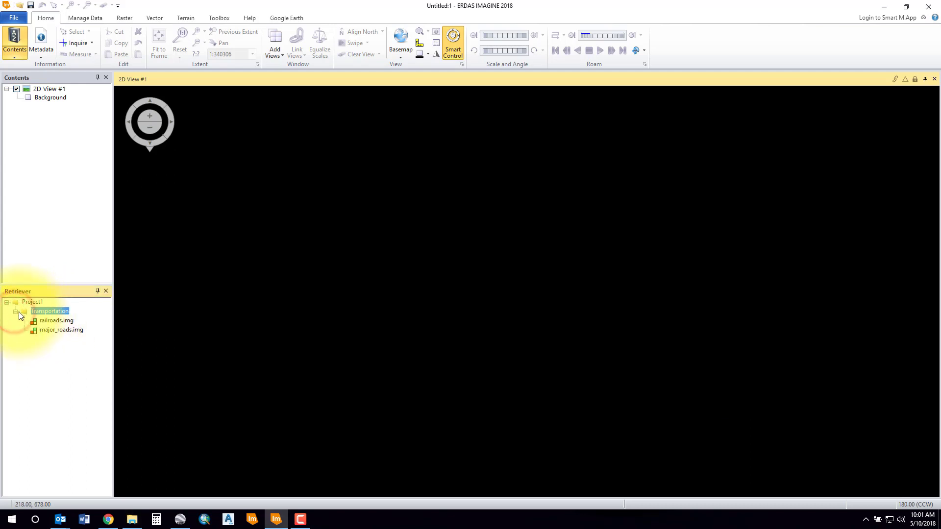
Step: Display railroads.img in 2D View #1 fitted to the frame
{"action": "right_click", "coordinate": [36, 302]}
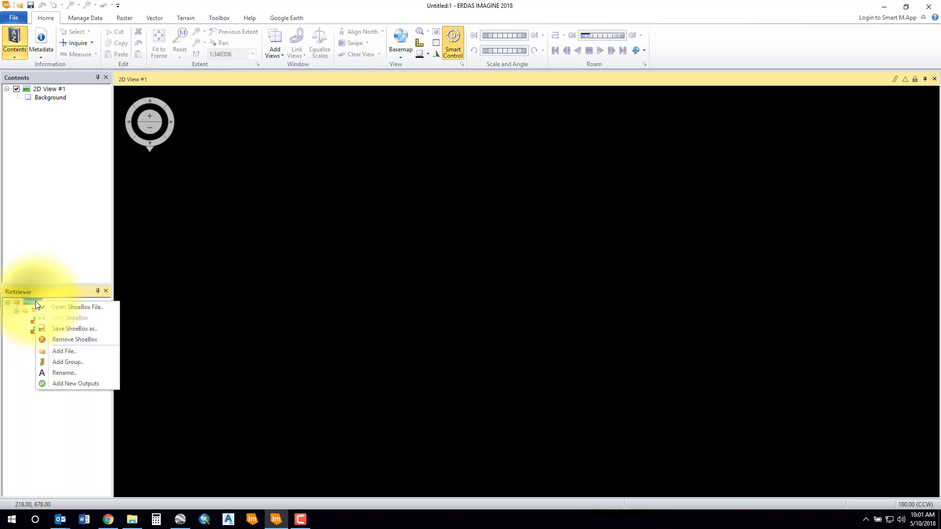
{"action": "left_click", "coordinate": [9, 347]}
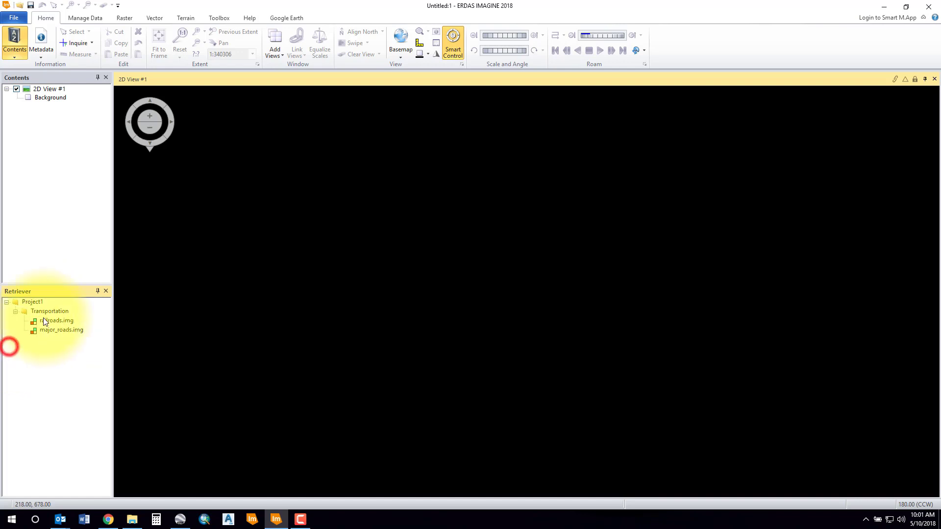
{"action": "left_click", "coordinate": [48, 321]}
{"action": "left_click_drag", "start_coordinate": [46, 321], "coordinate": [230, 279]}
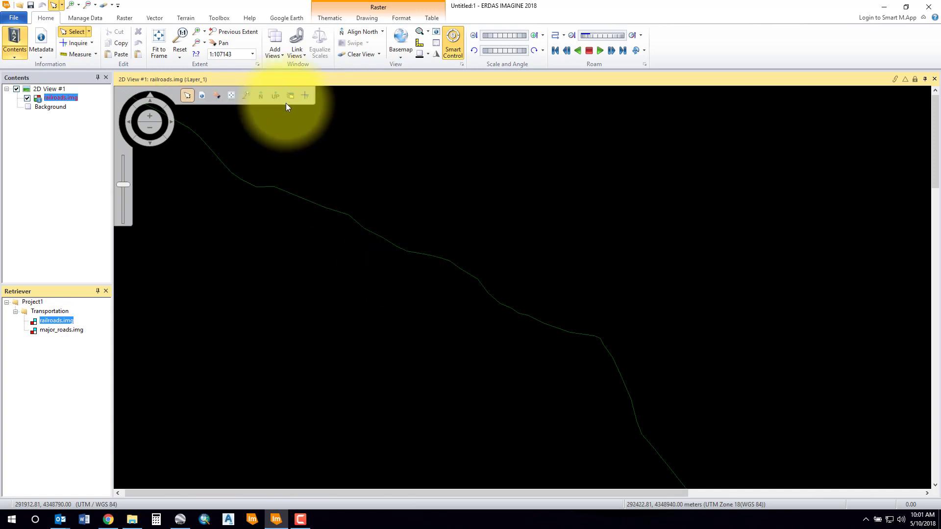
{"action": "left_click", "coordinate": [160, 39]}
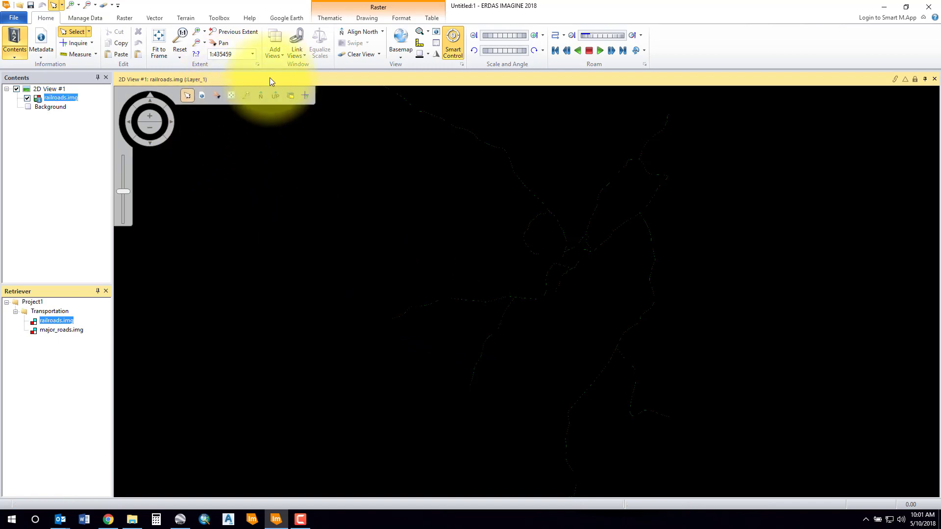
{"action": "left_click", "coordinate": [281, 55]}
Step: Create 2D View #2 and display major_roads.img in it as red road lines
{"action": "left_click", "coordinate": [289, 77]}
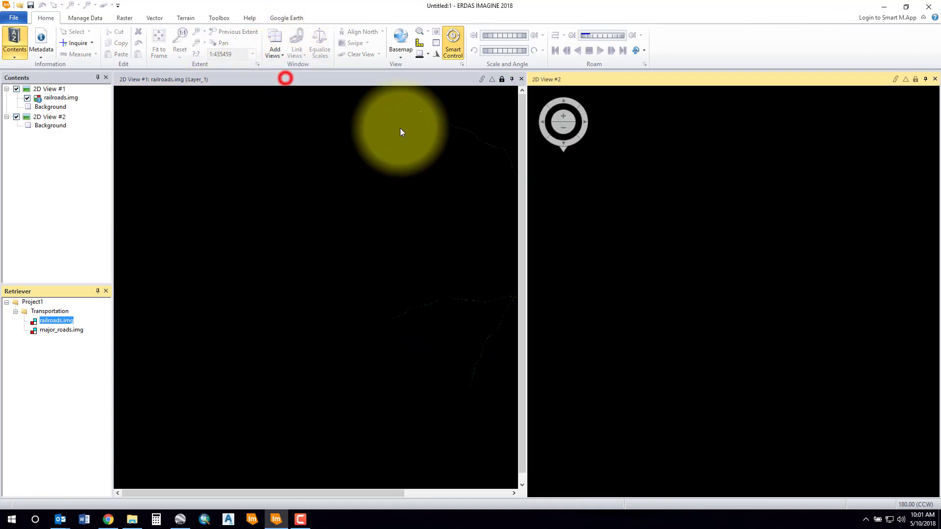
{"action": "left_click_drag", "start_coordinate": [51, 331], "coordinate": [675, 245]}
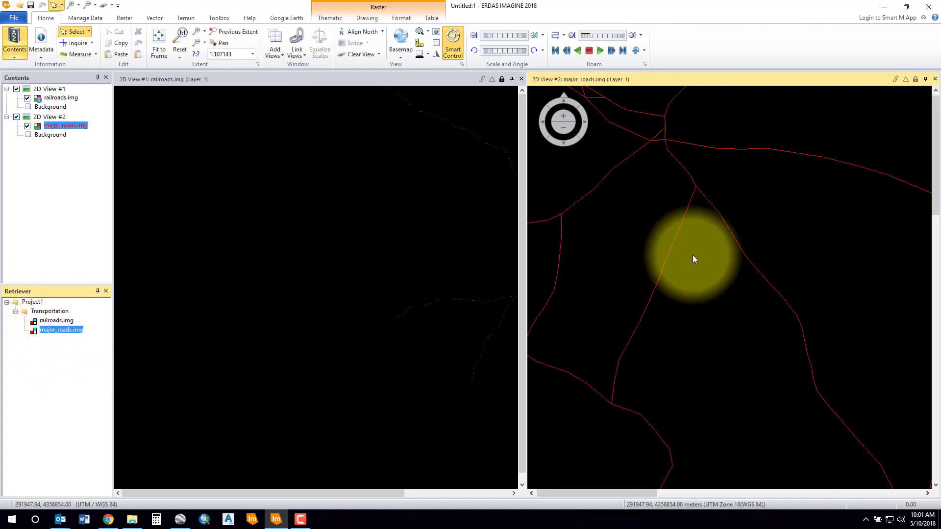
{"action": "left_click", "coordinate": [273, 39]}
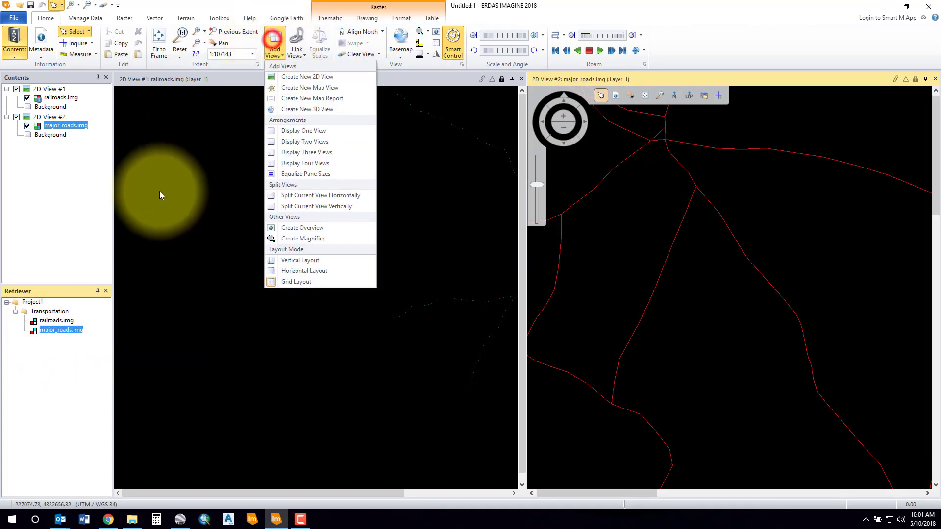
{"action": "right_click", "coordinate": [35, 302]}
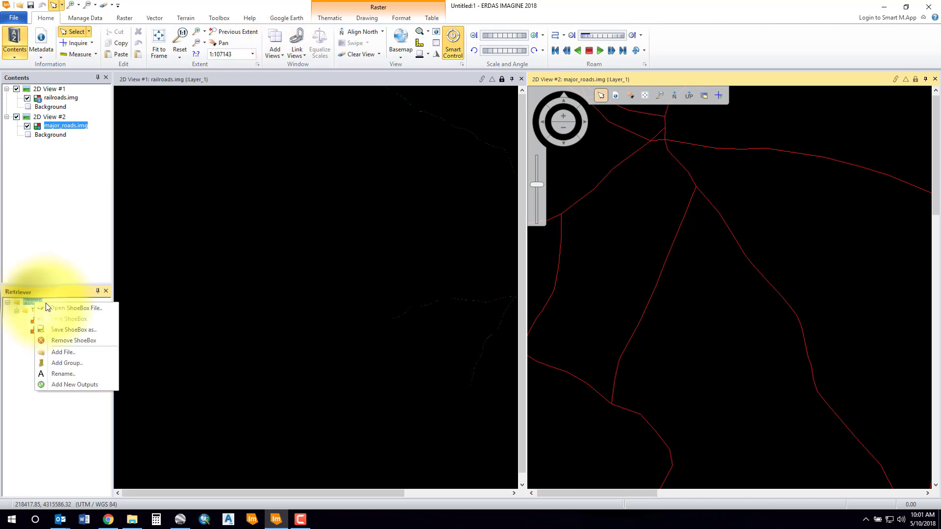
Step: Add a New File Group to Project1 and drag TERCAT.img from Raster GIS into it
{"action": "left_click", "coordinate": [57, 361]}
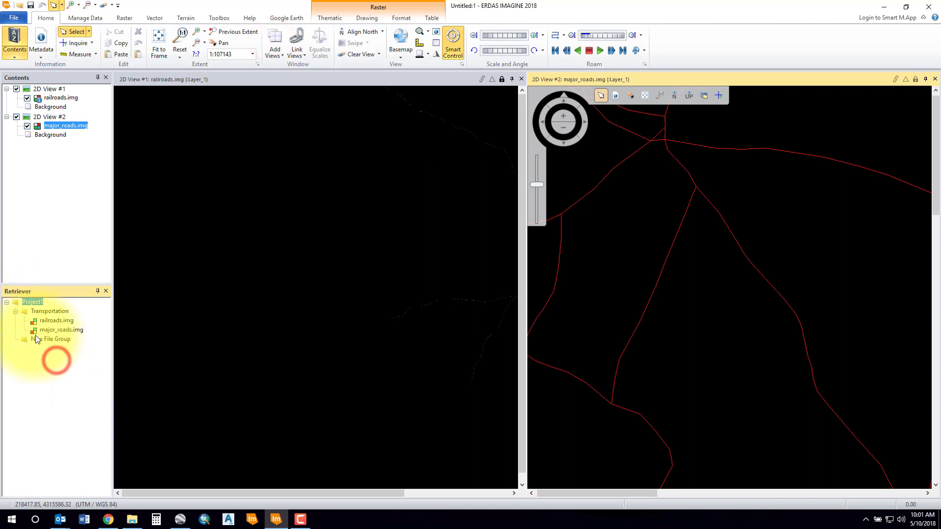
{"action": "left_click", "coordinate": [132, 520]}
{"action": "left_click", "coordinate": [325, 301]}
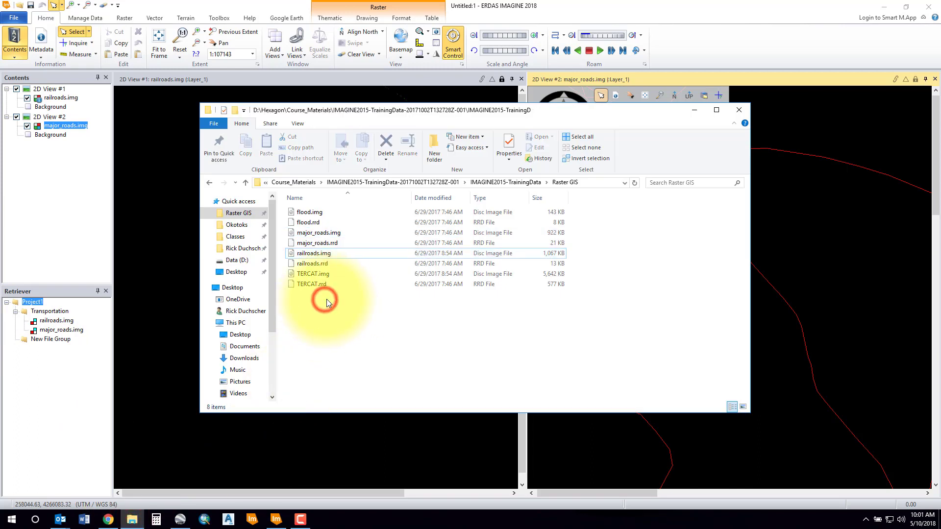
{"action": "left_click_drag", "start_coordinate": [322, 273], "coordinate": [40, 341]}
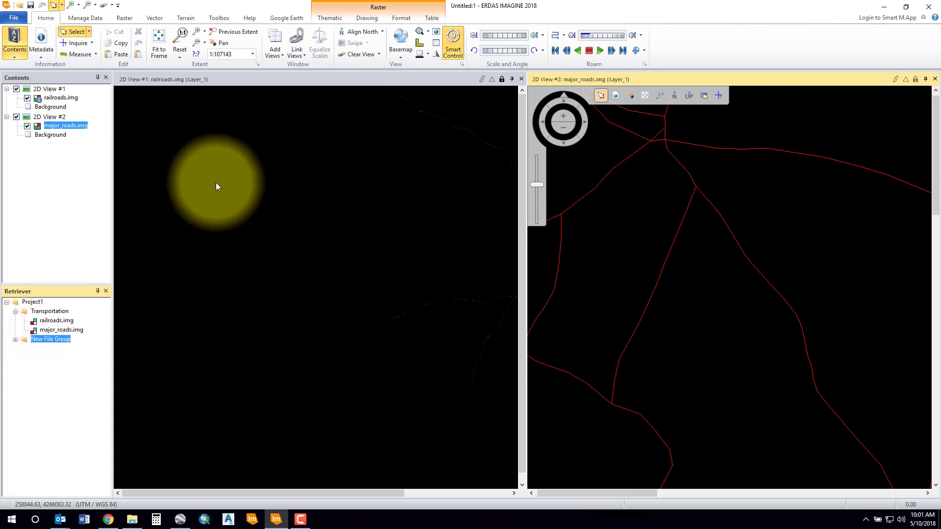
Step: Create a third 2D view and display TERCAT.img in it as a land-cover map
{"action": "left_click", "coordinate": [275, 53]}
{"action": "left_click", "coordinate": [288, 76]}
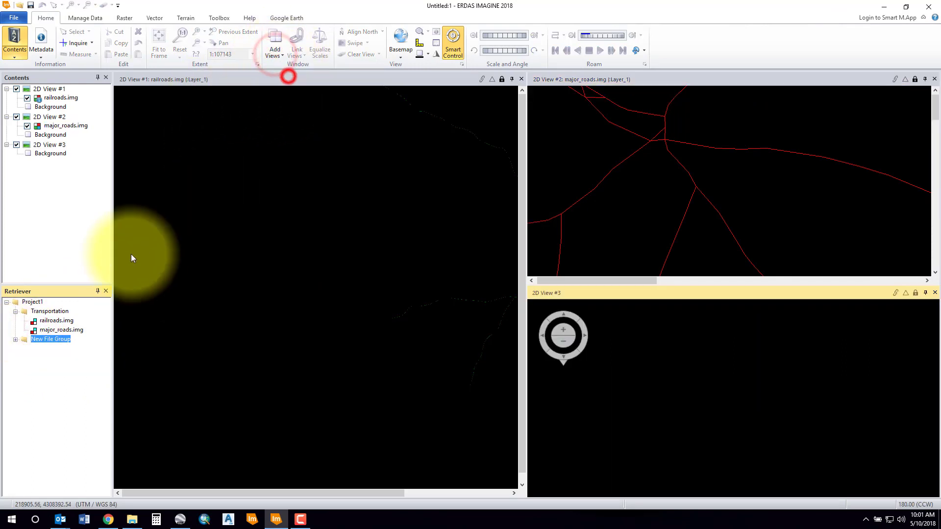
{"action": "left_click", "coordinate": [15, 340]}
{"action": "left_click_drag", "start_coordinate": [49, 348], "coordinate": [693, 416]}
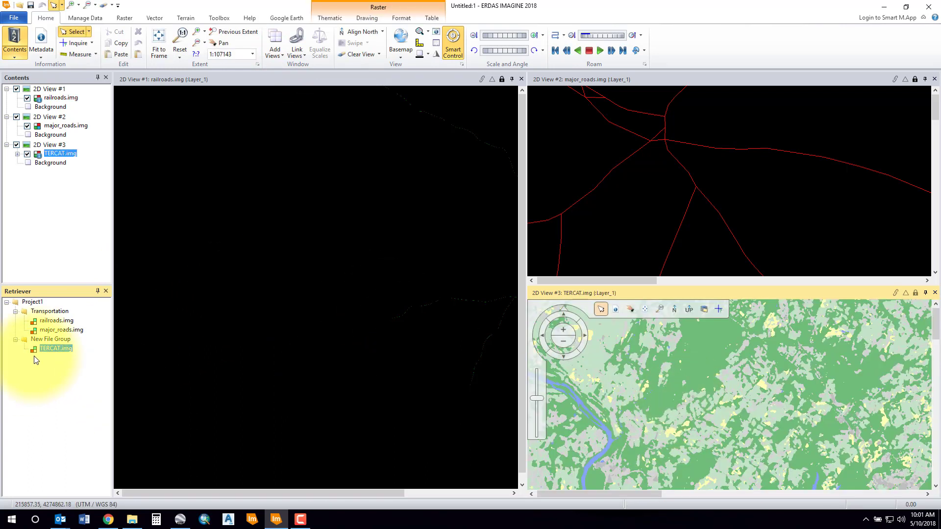
Step: Save the shoebox as Project1 in D:\Hexagon, then remove Project1 from the Retriever
{"action": "right_click", "coordinate": [27, 301]}
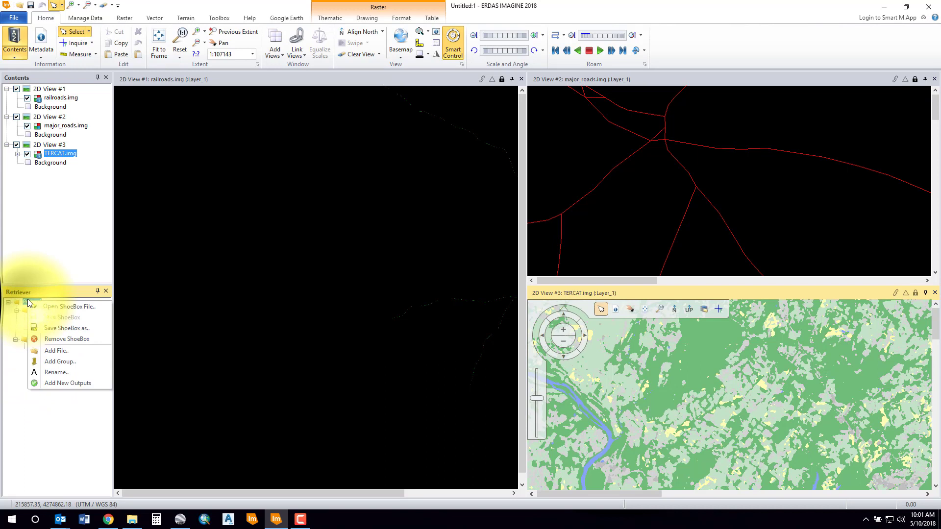
{"action": "left_click", "coordinate": [61, 328]}
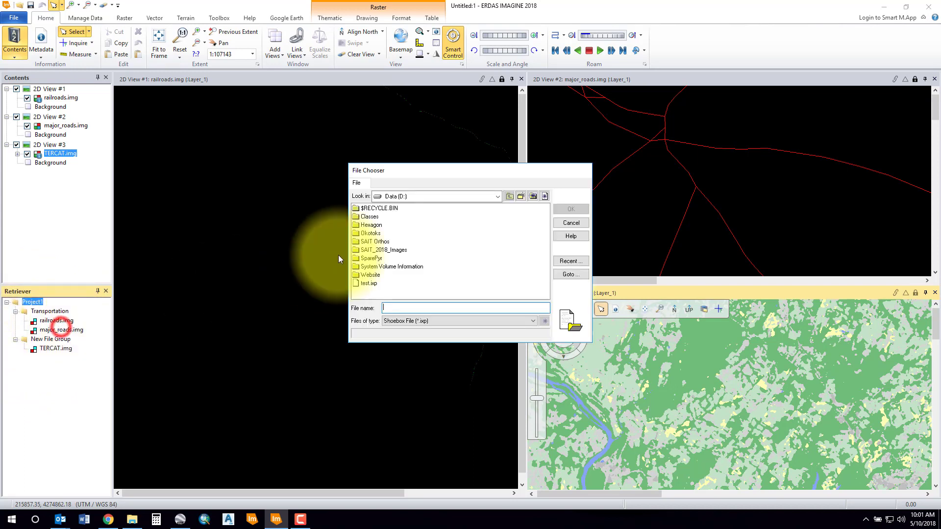
{"action": "double_click", "coordinate": [371, 224]}
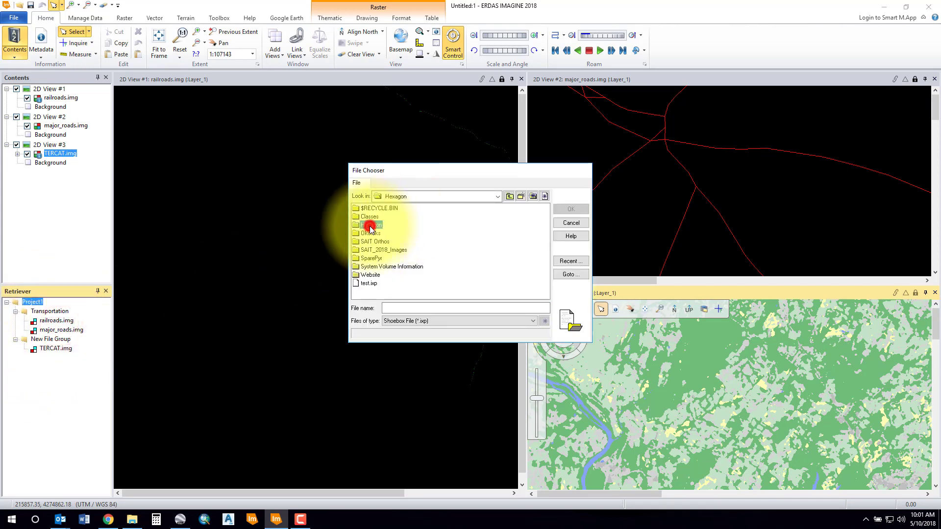
{"action": "left_click", "coordinate": [402, 307]}
{"action": "type", "text": "Projec"}
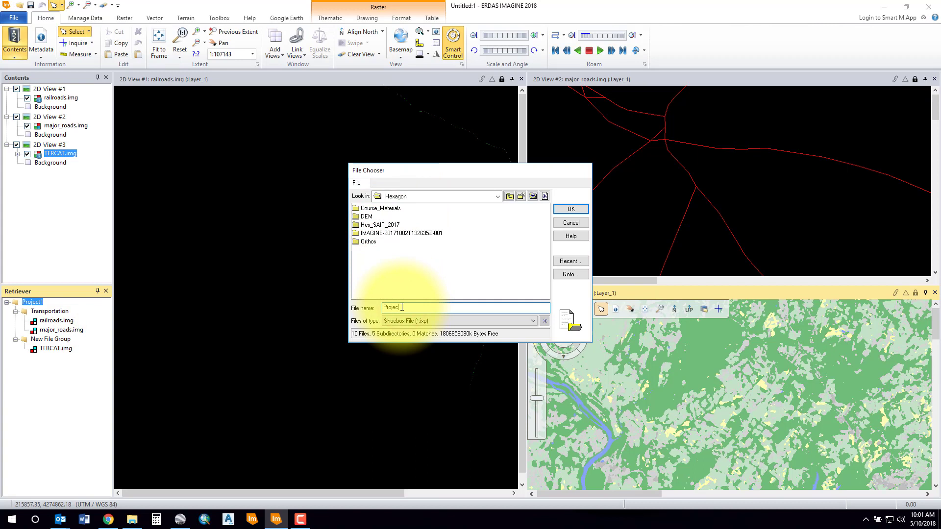
{"action": "type", "text": "t1"}
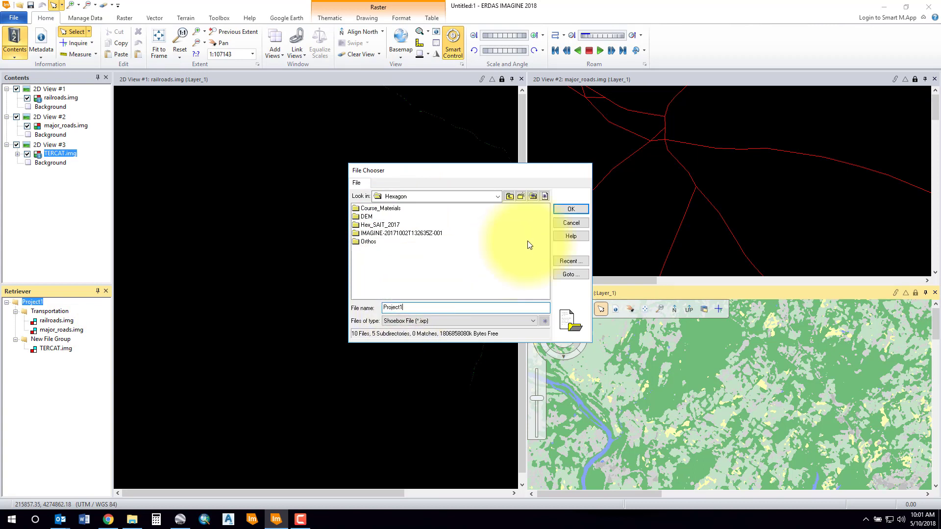
{"action": "left_click", "coordinate": [570, 209]}
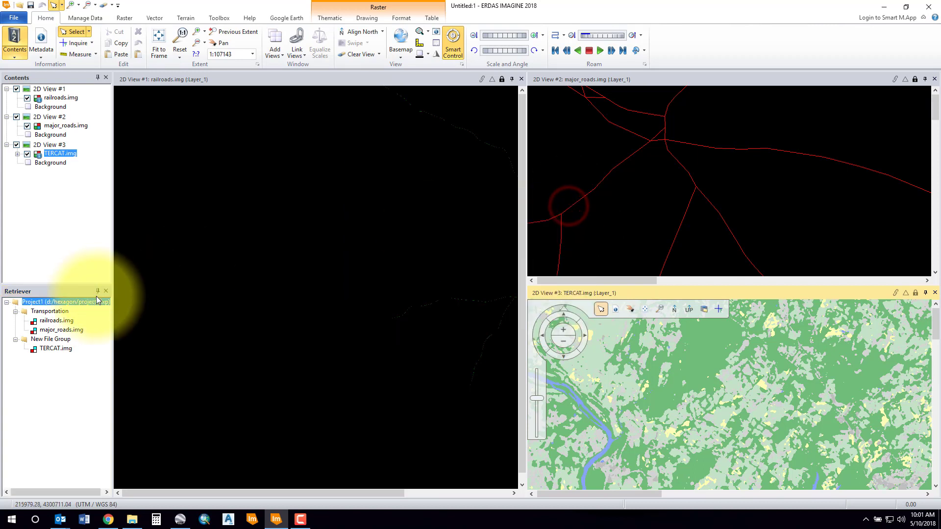
{"action": "right_click", "coordinate": [51, 303]}
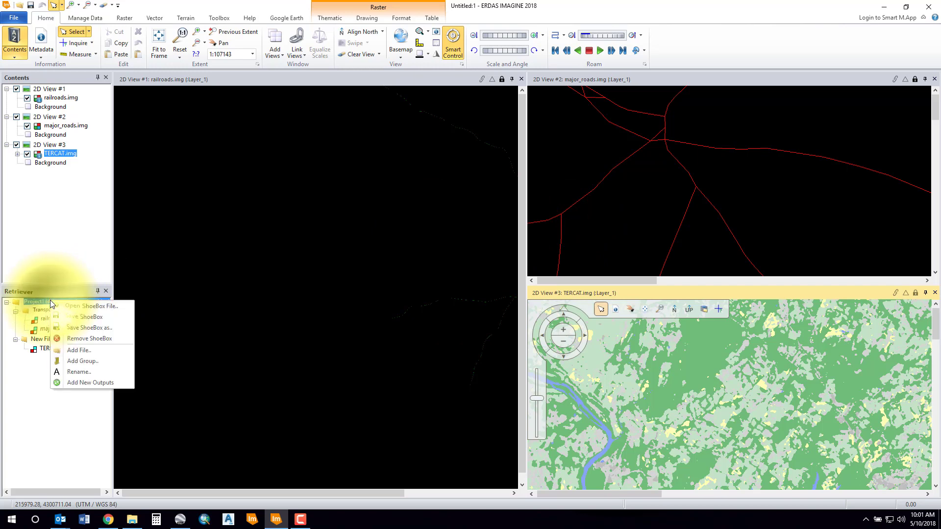
{"action": "left_click", "coordinate": [74, 340]}
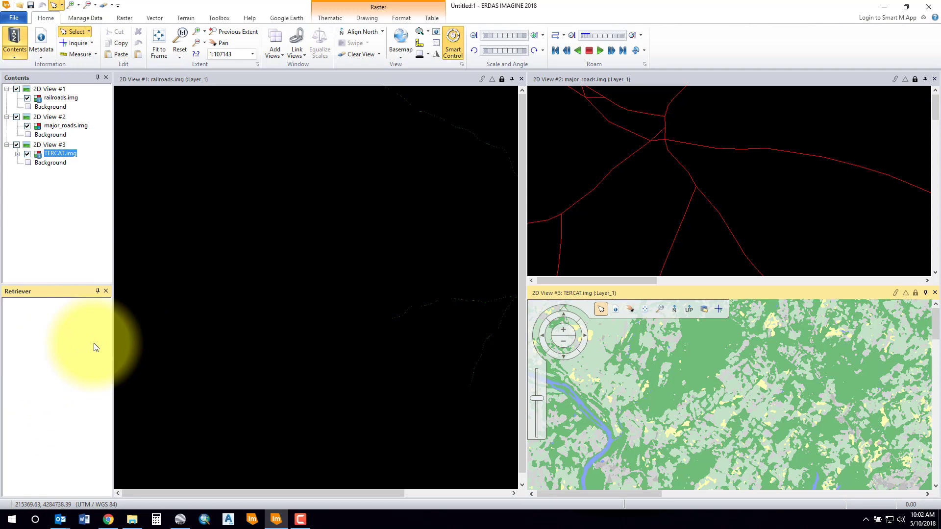
Step: Close all open 2D views from the File menu
{"action": "left_click", "coordinate": [14, 17]}
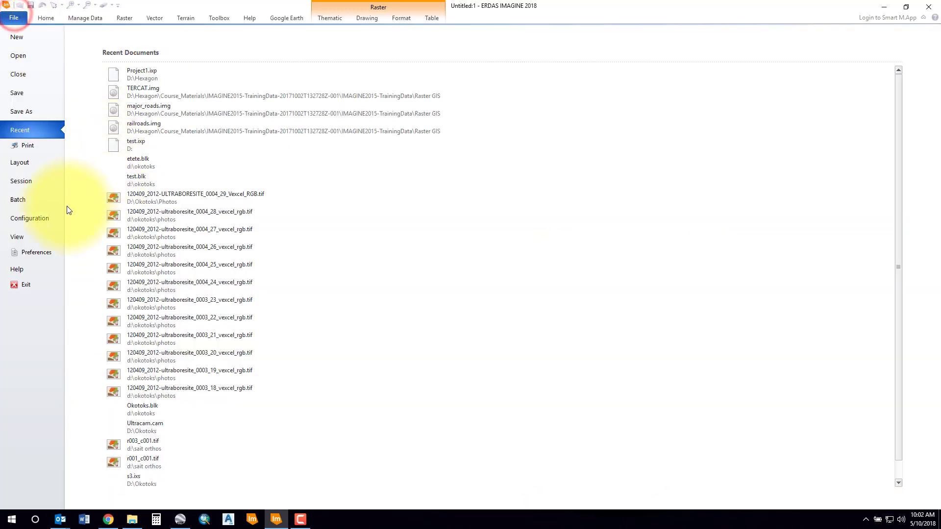
{"action": "left_click", "coordinate": [18, 74]}
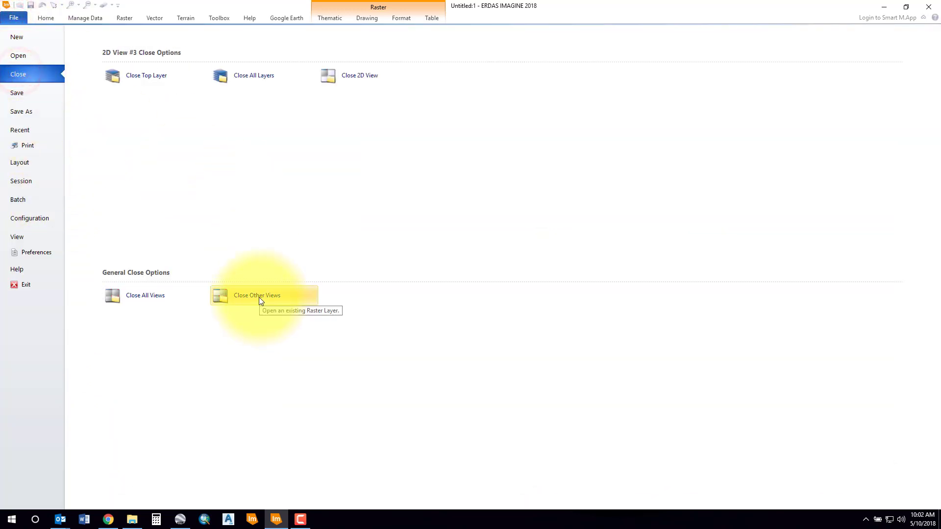
{"action": "left_click", "coordinate": [153, 294]}
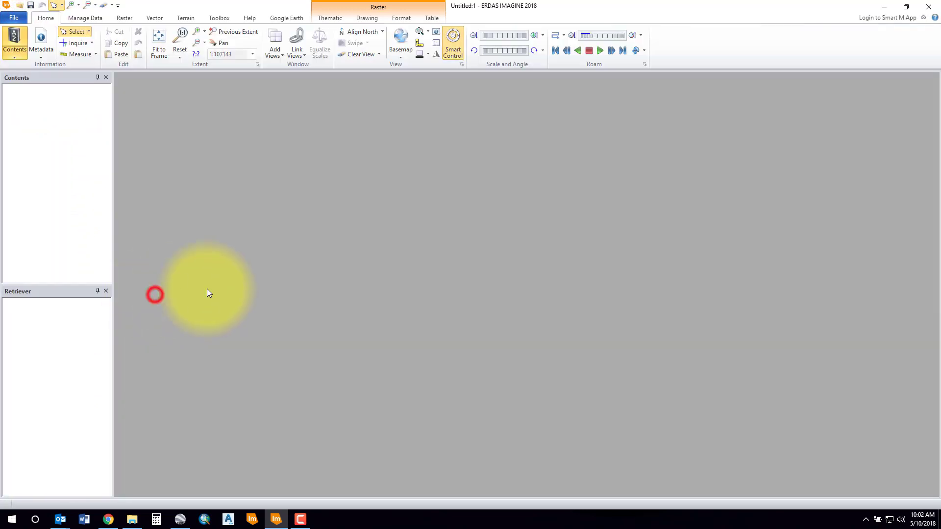
Step: Add a new empty shoebox, then load the saved project1.ixp from the Hexagon folder
{"action": "right_click", "coordinate": [45, 312]}
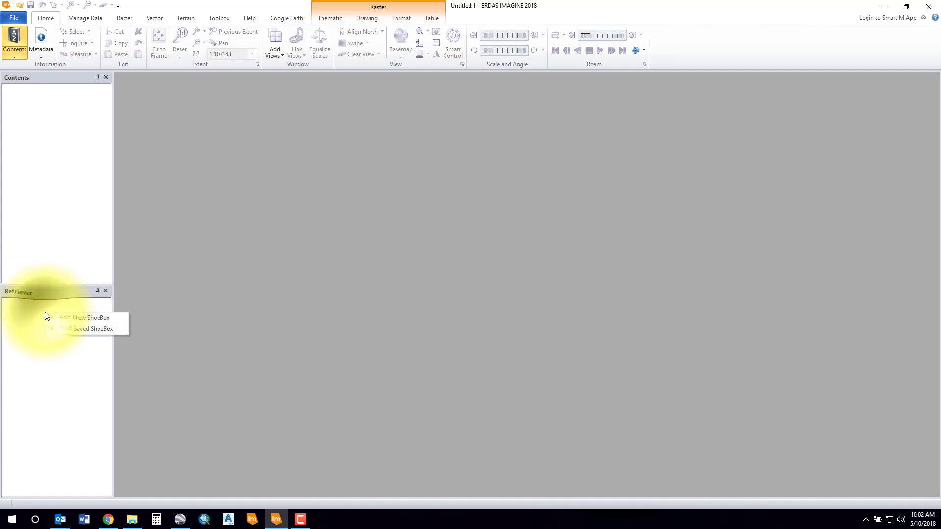
{"action": "left_click", "coordinate": [69, 319]}
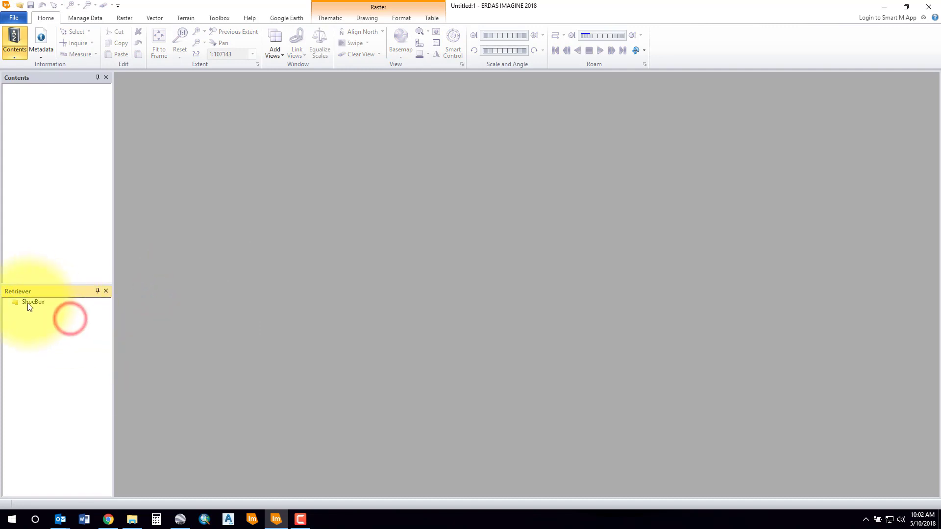
{"action": "right_click", "coordinate": [39, 313]}
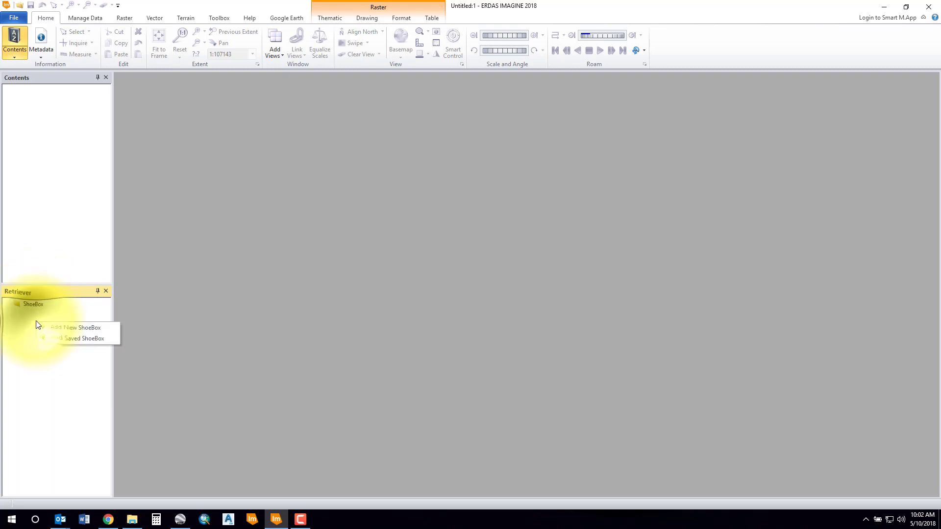
{"action": "left_click", "coordinate": [54, 340]}
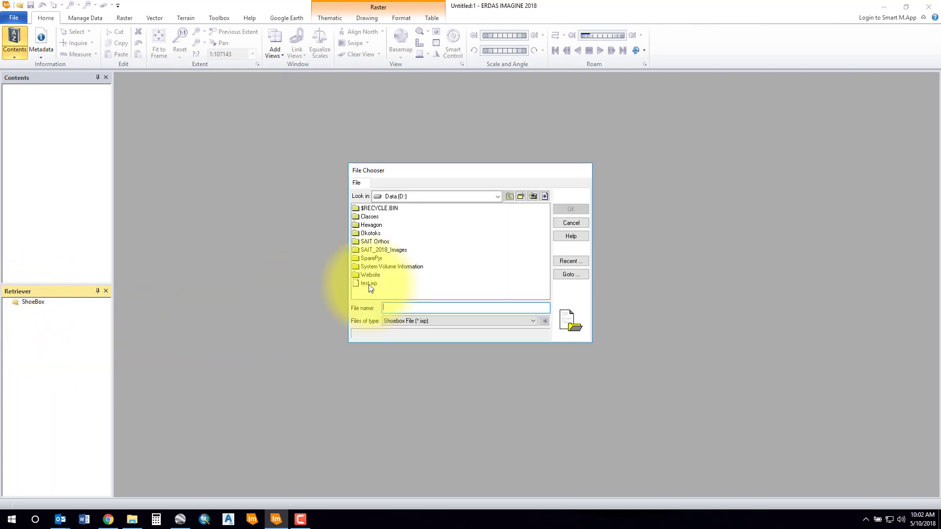
{"action": "double_click", "coordinate": [370, 225]}
{"action": "left_click", "coordinate": [373, 250]}
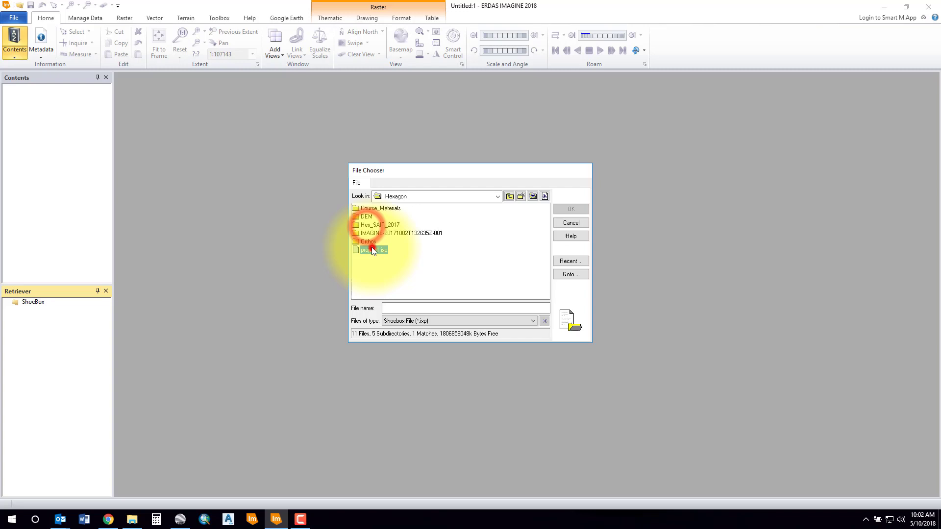
{"action": "left_click", "coordinate": [572, 209]}
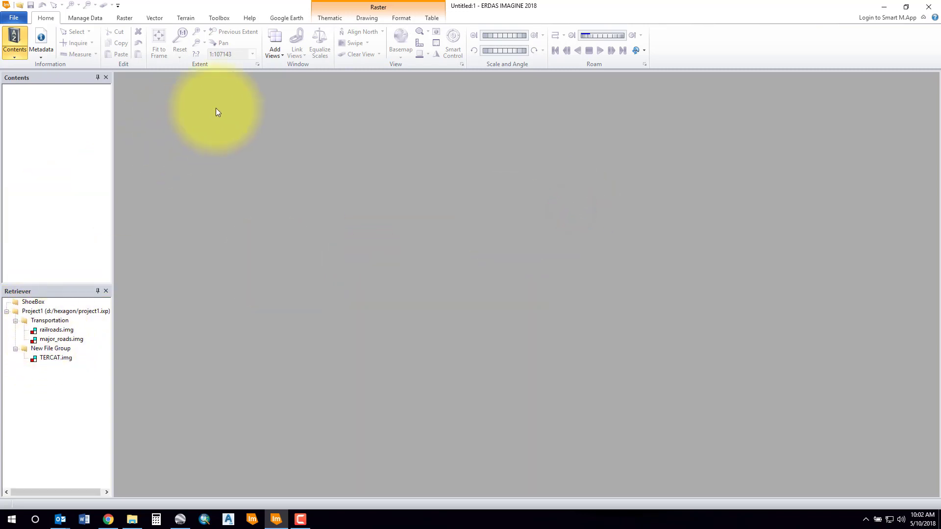
Step: Display TERCAT.img in a new 2D View #1 and remove the empty ShoeBox entry
{"action": "left_click", "coordinate": [278, 52]}
{"action": "left_click", "coordinate": [282, 77]}
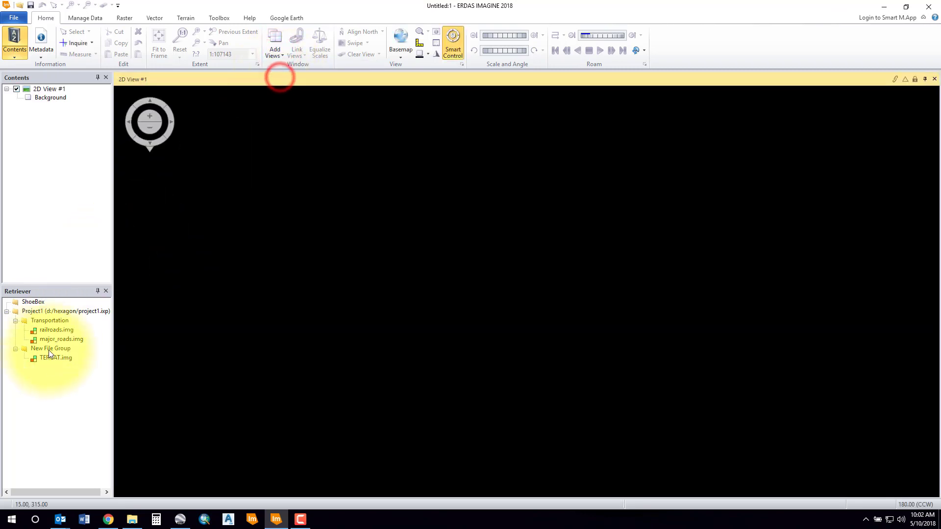
{"action": "left_click_drag", "start_coordinate": [46, 358], "coordinate": [349, 286]}
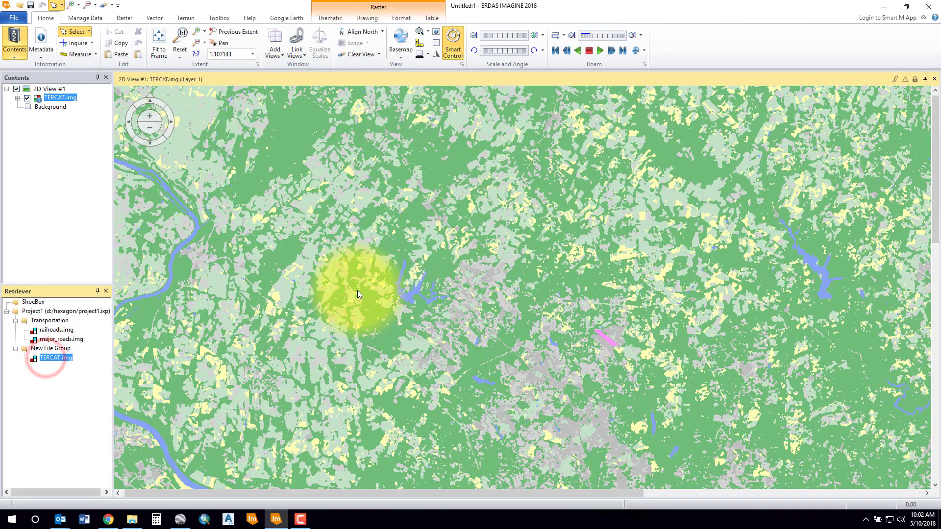
{"action": "right_click", "coordinate": [36, 301]}
{"action": "left_click", "coordinate": [66, 343]}
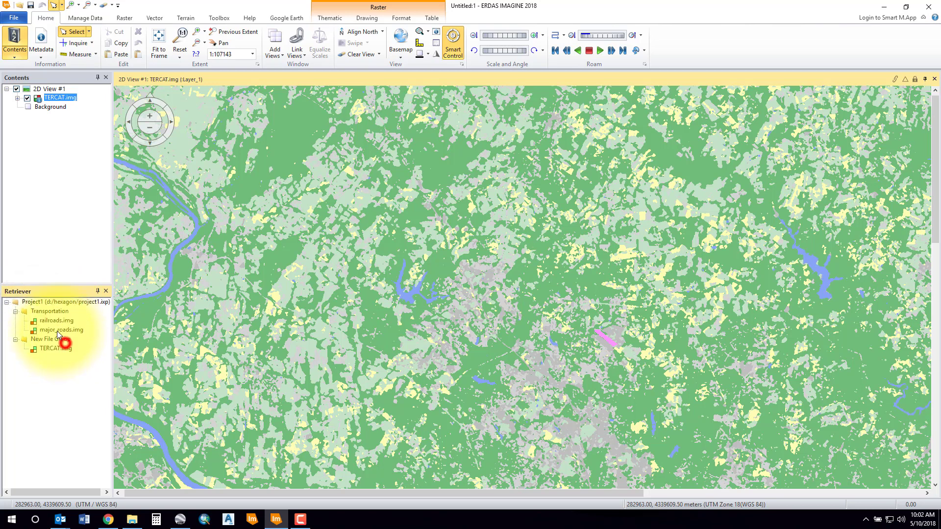
Step: Use Add New Outputs on the Project1 shoebox and select the new Collecting Output Files entry
{"action": "right_click", "coordinate": [40, 302]}
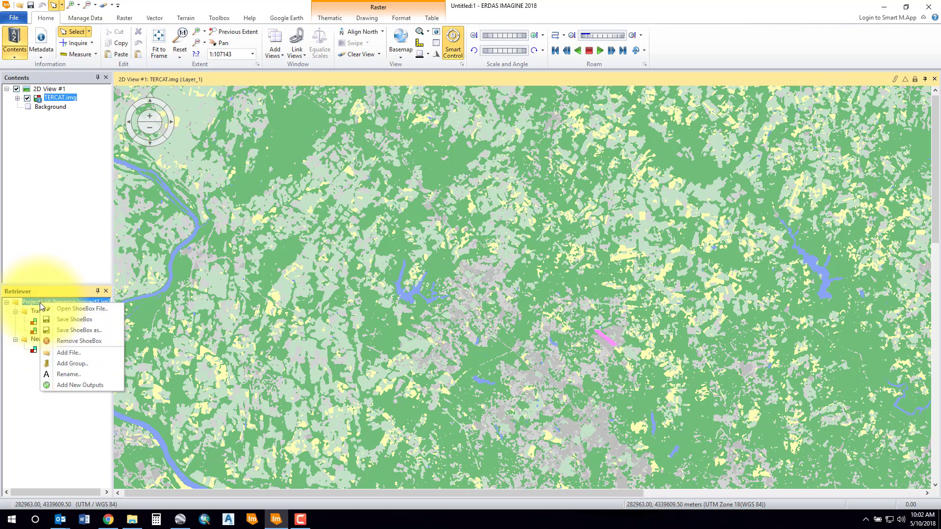
{"action": "left_click", "coordinate": [69, 387]}
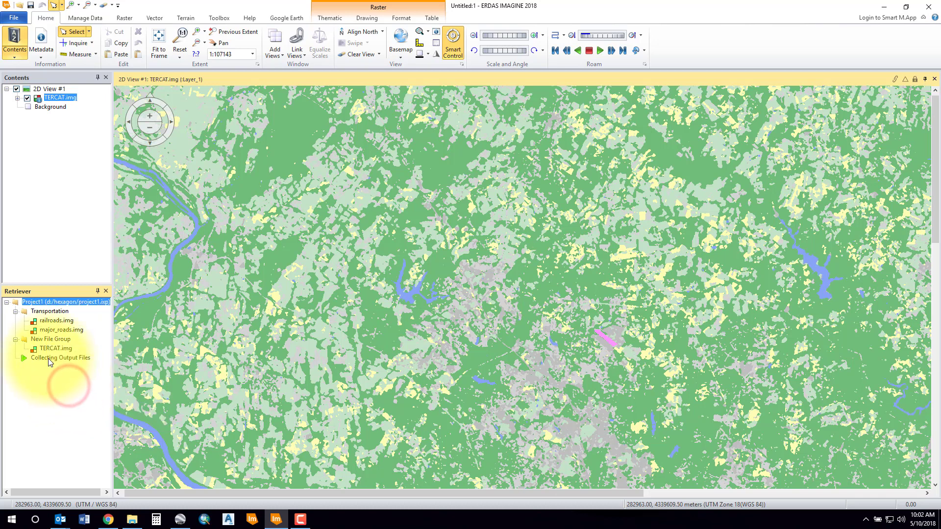
{"action": "left_click", "coordinate": [49, 360]}
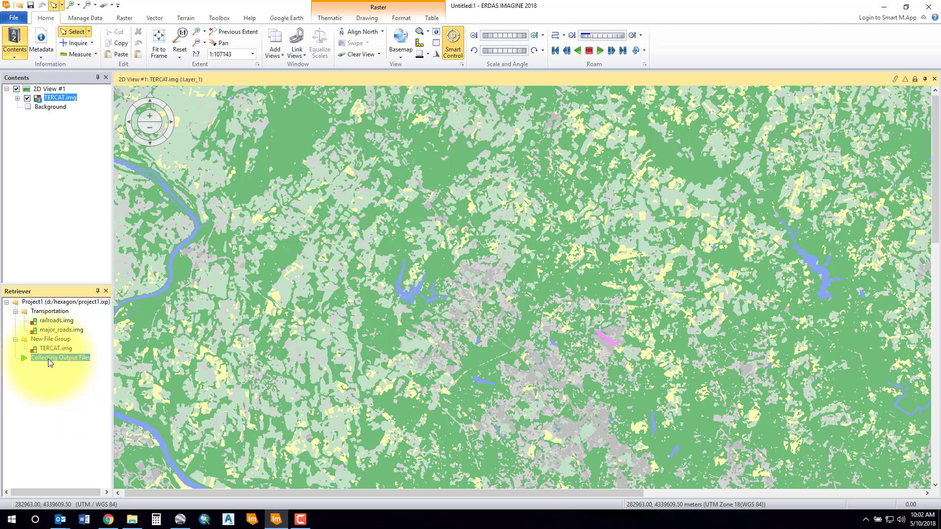